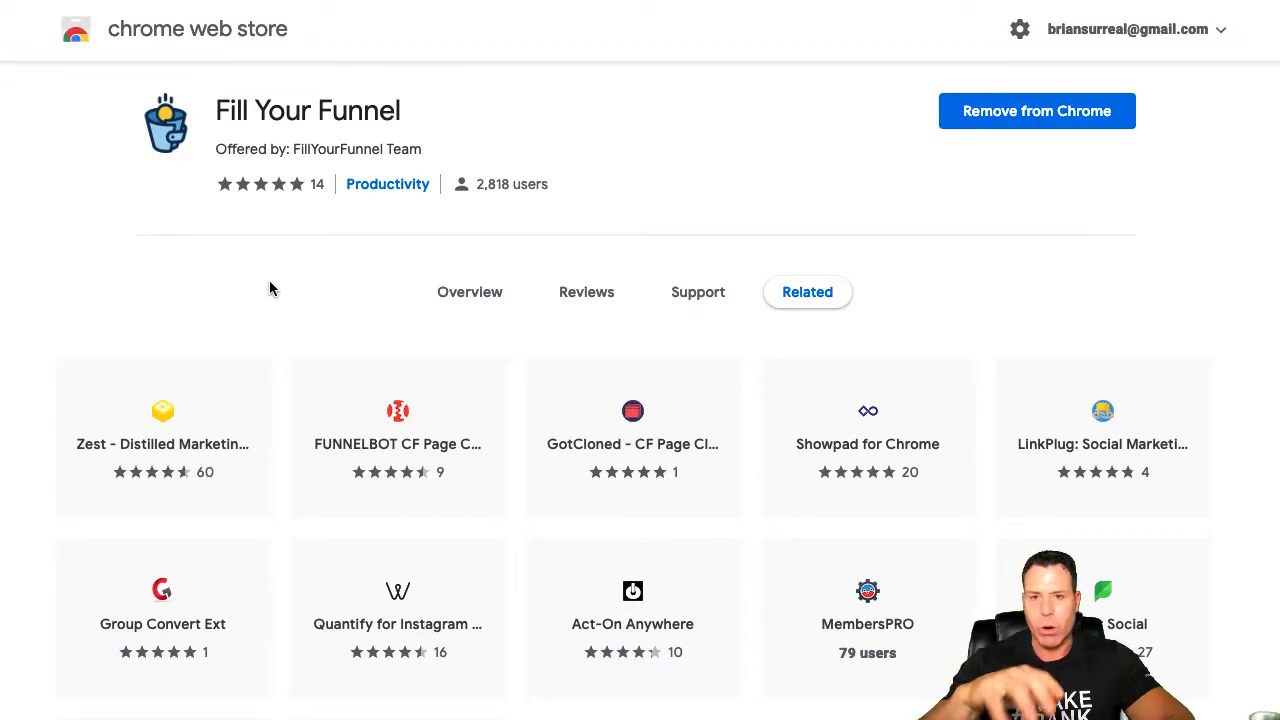
scroll(358, 233, up, 1)
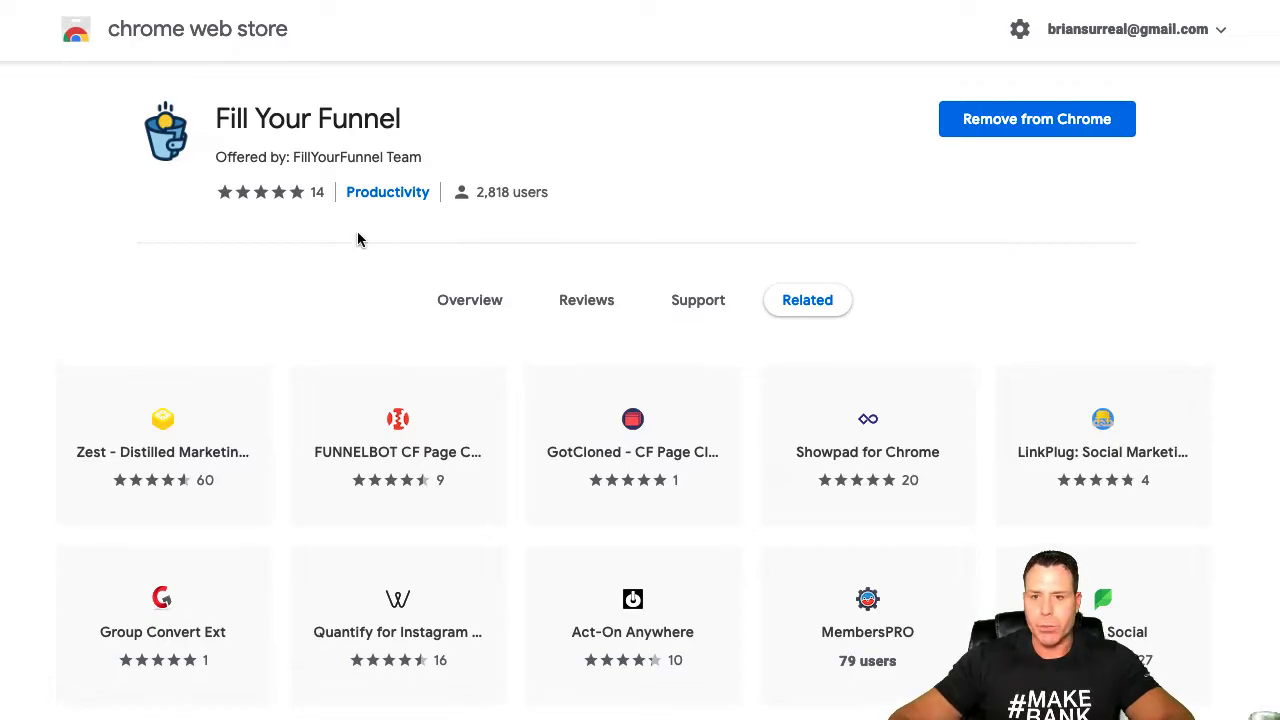
scroll(371, 194, down, 1)
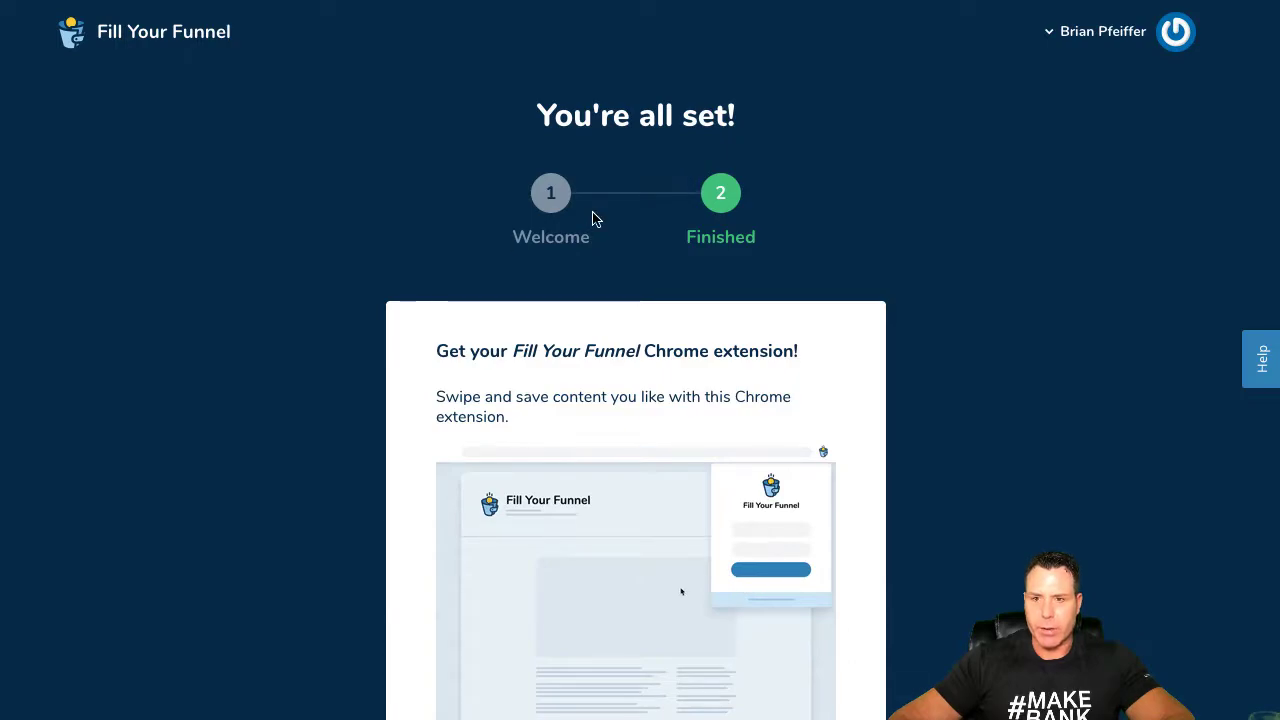
scroll(592, 217, down, 1)
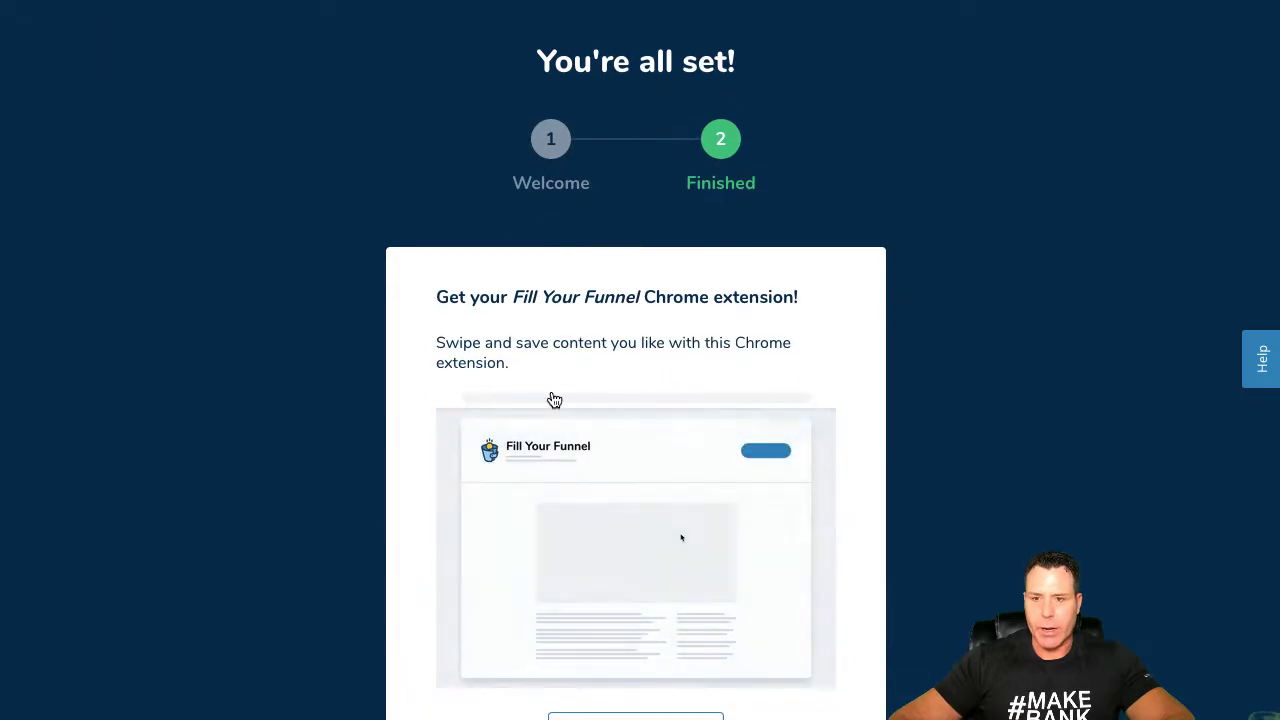
scroll(626, 316, down, 3)
scroll(1148, 80, up, 4)
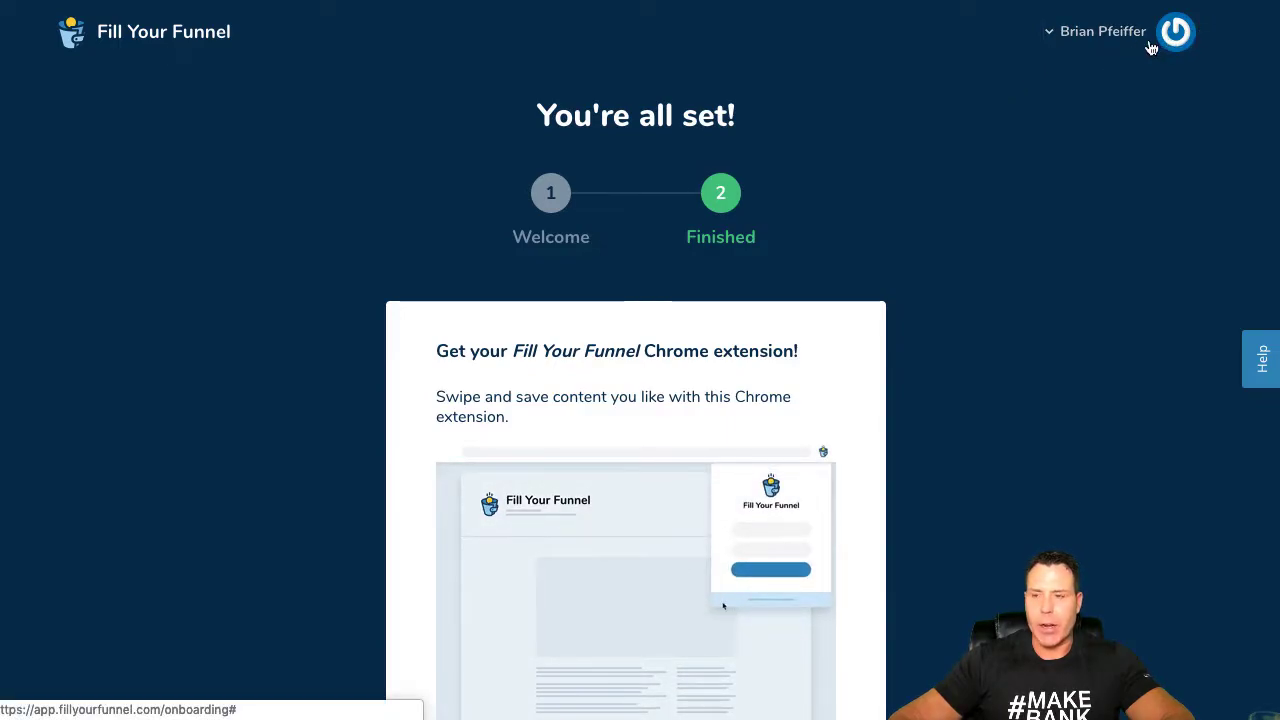
scroll(437, 486, down, 3)
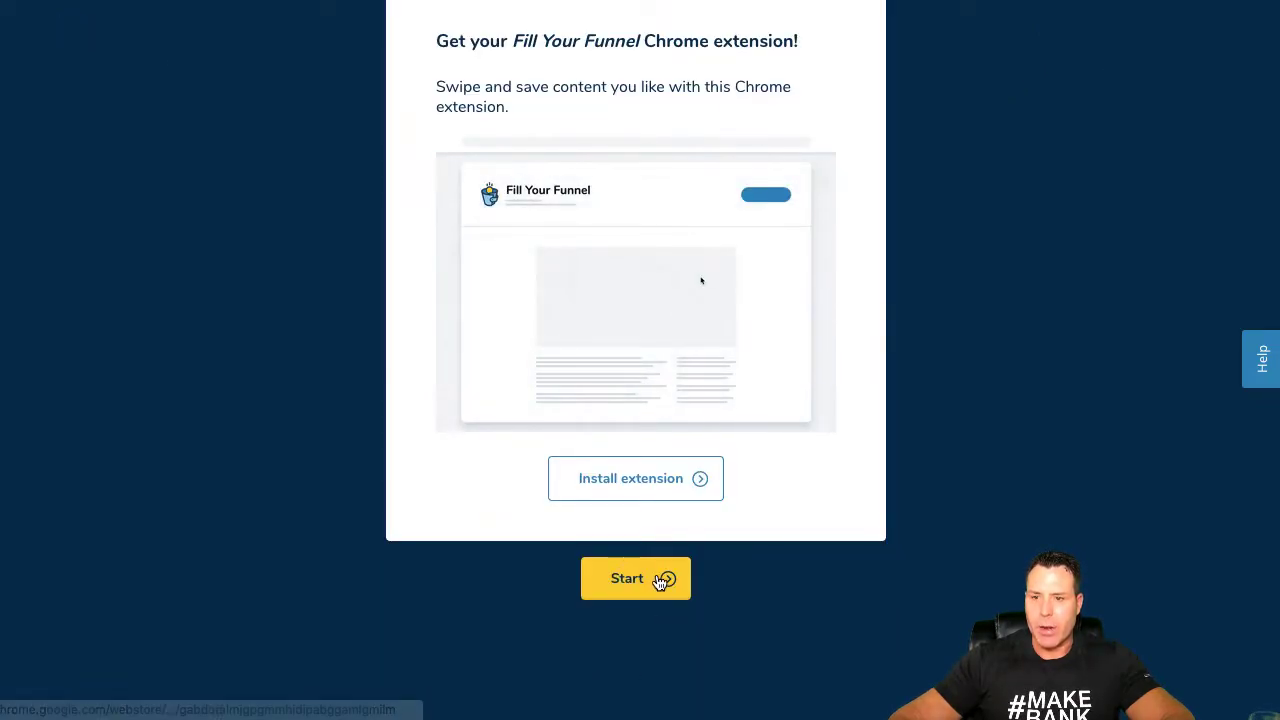
- Finish setup with Start to land on the Swipe Folders dashboard
click(661, 585)
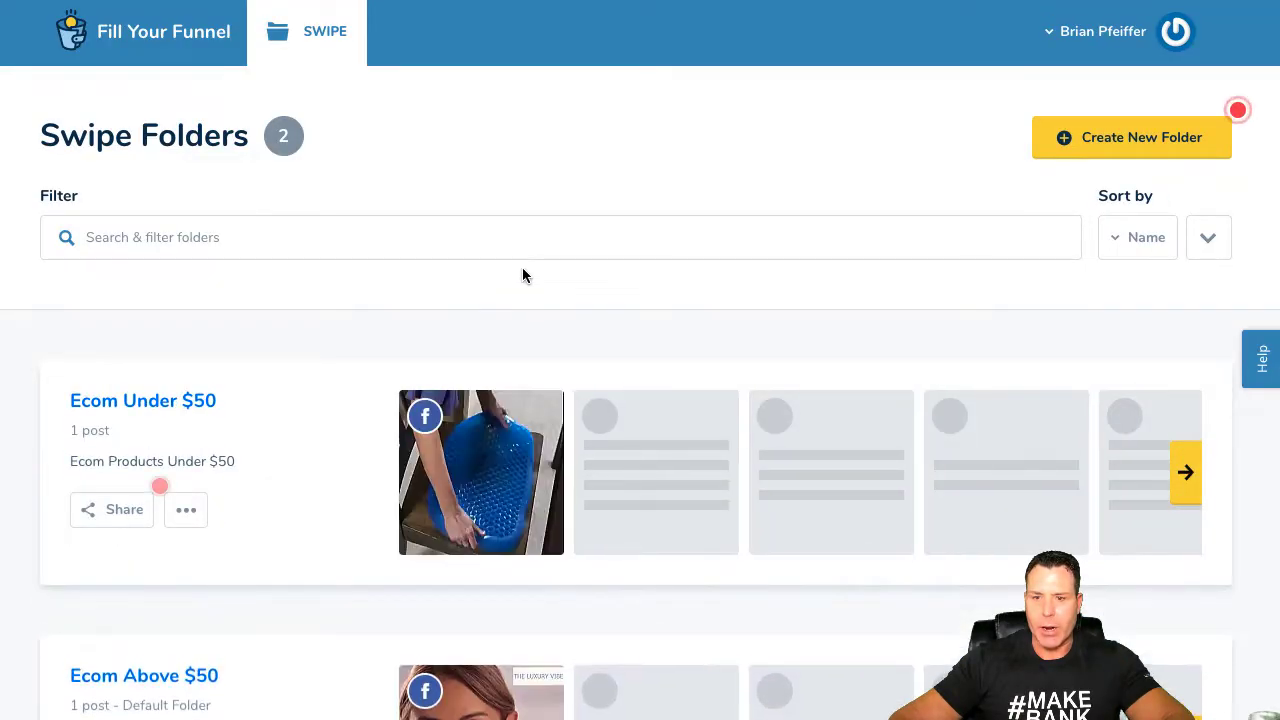
scroll(522, 276, down, 2)
scroll(389, 414, up, 2)
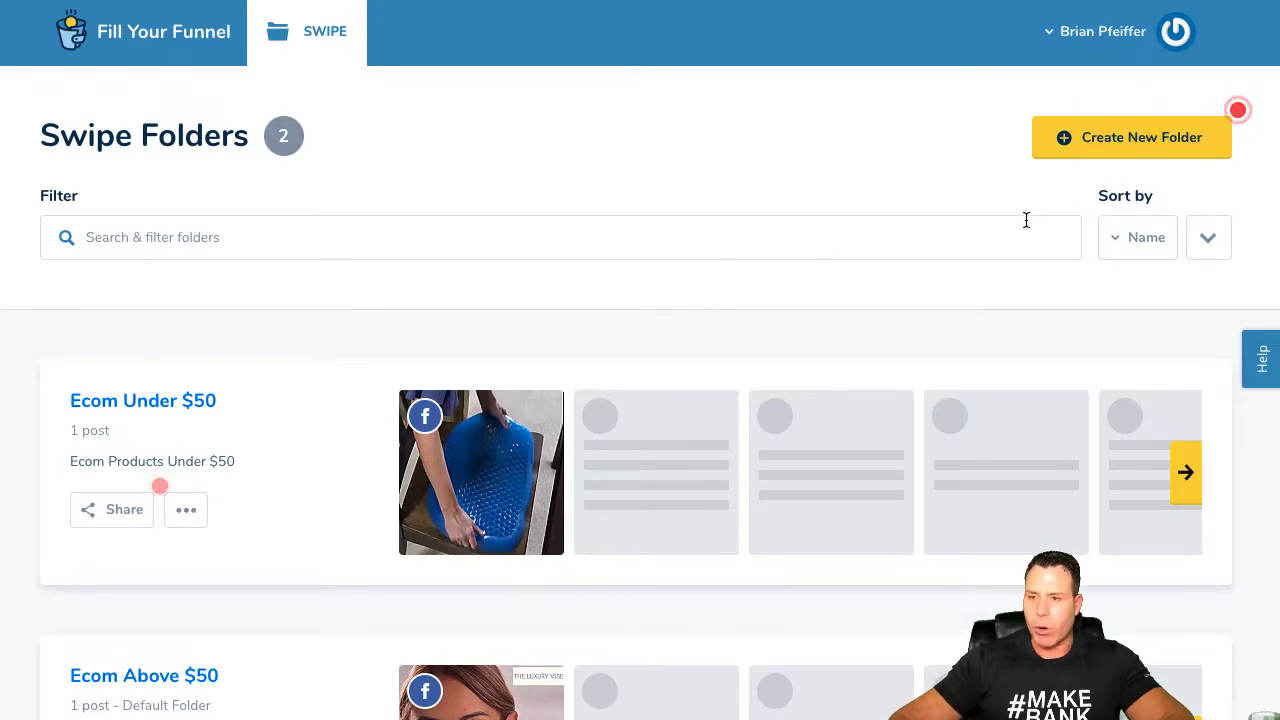
scroll(200, 525, down, 1)
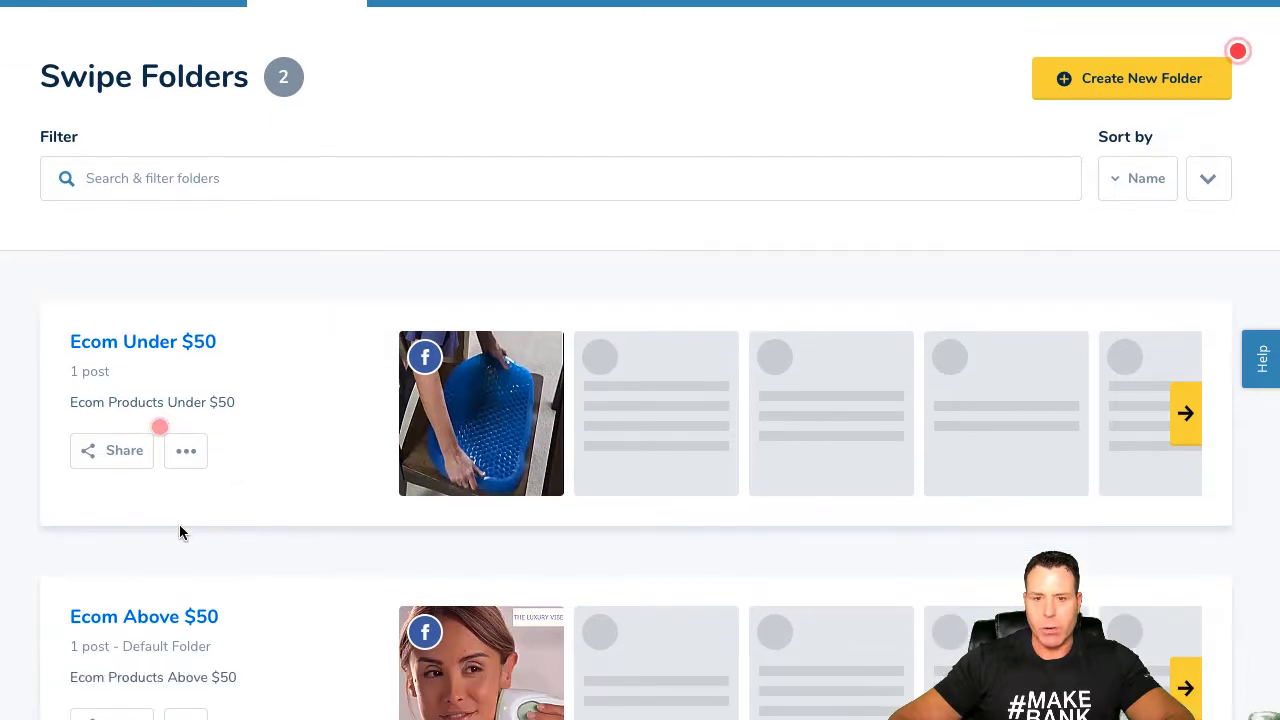
scroll(190, 550, down, 1)
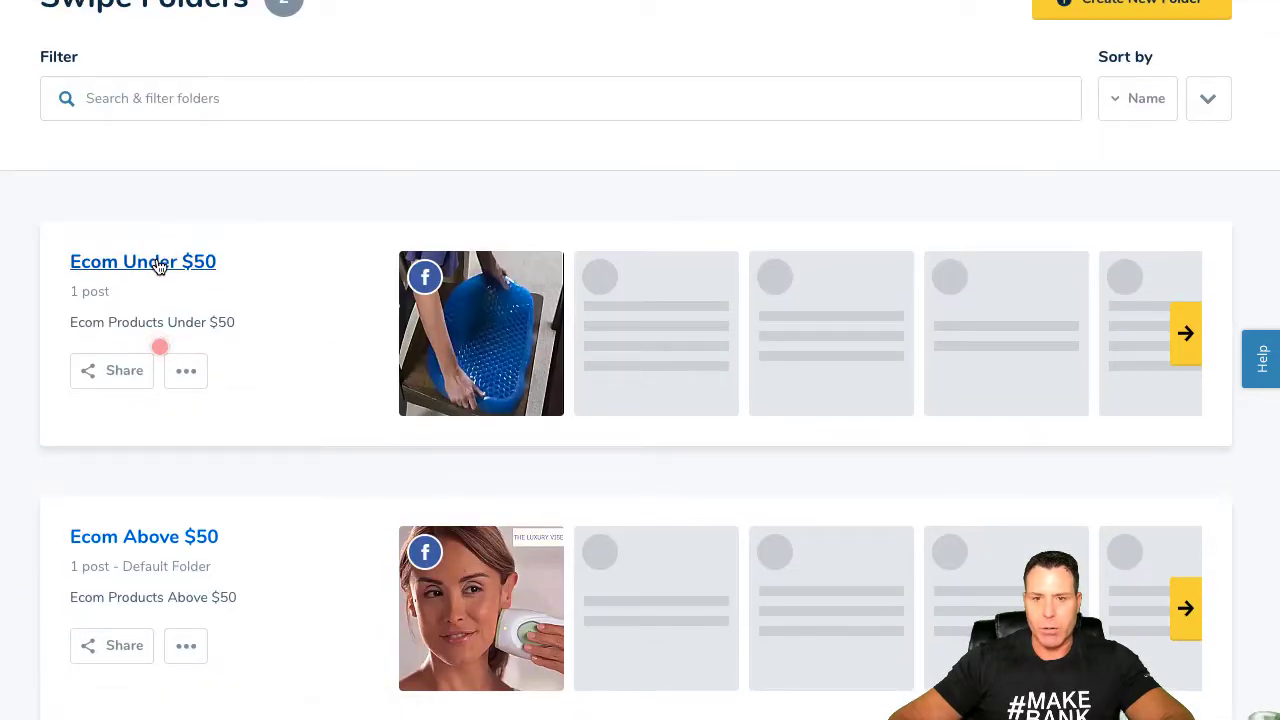
scroll(361, 594, down, 1)
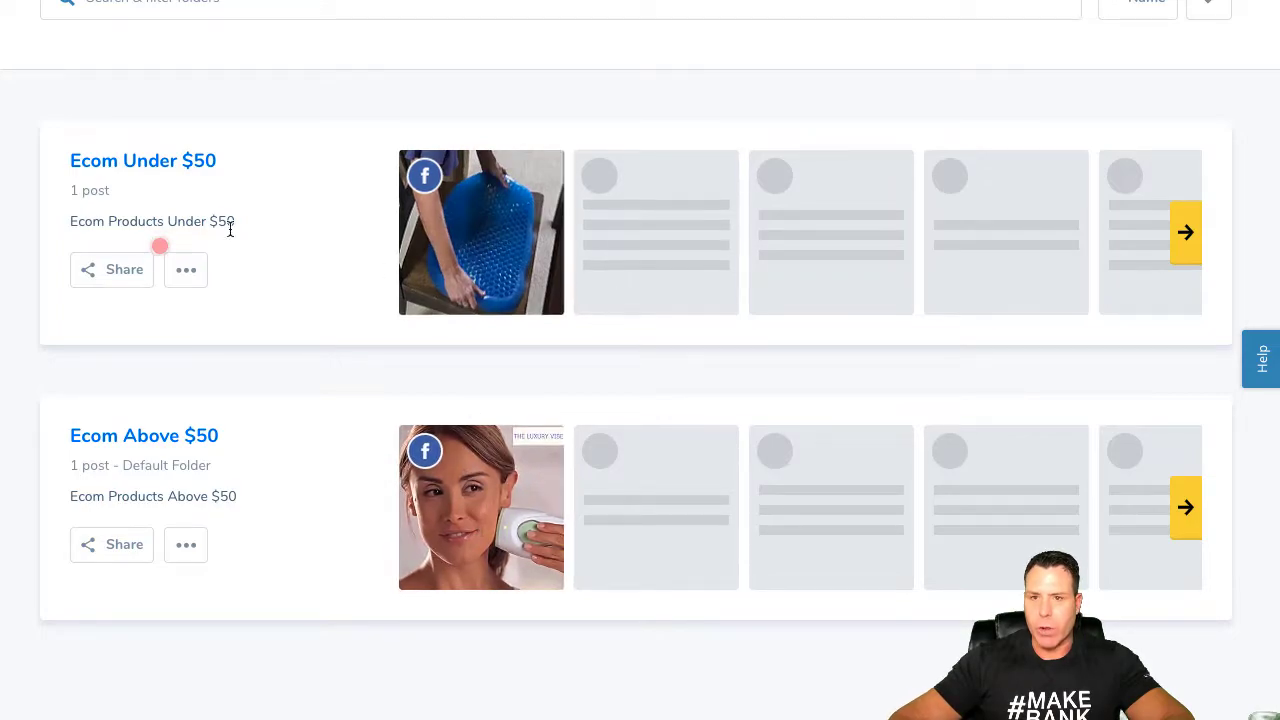
scroll(456, 332, up, 1)
scroll(456, 332, up, 2)
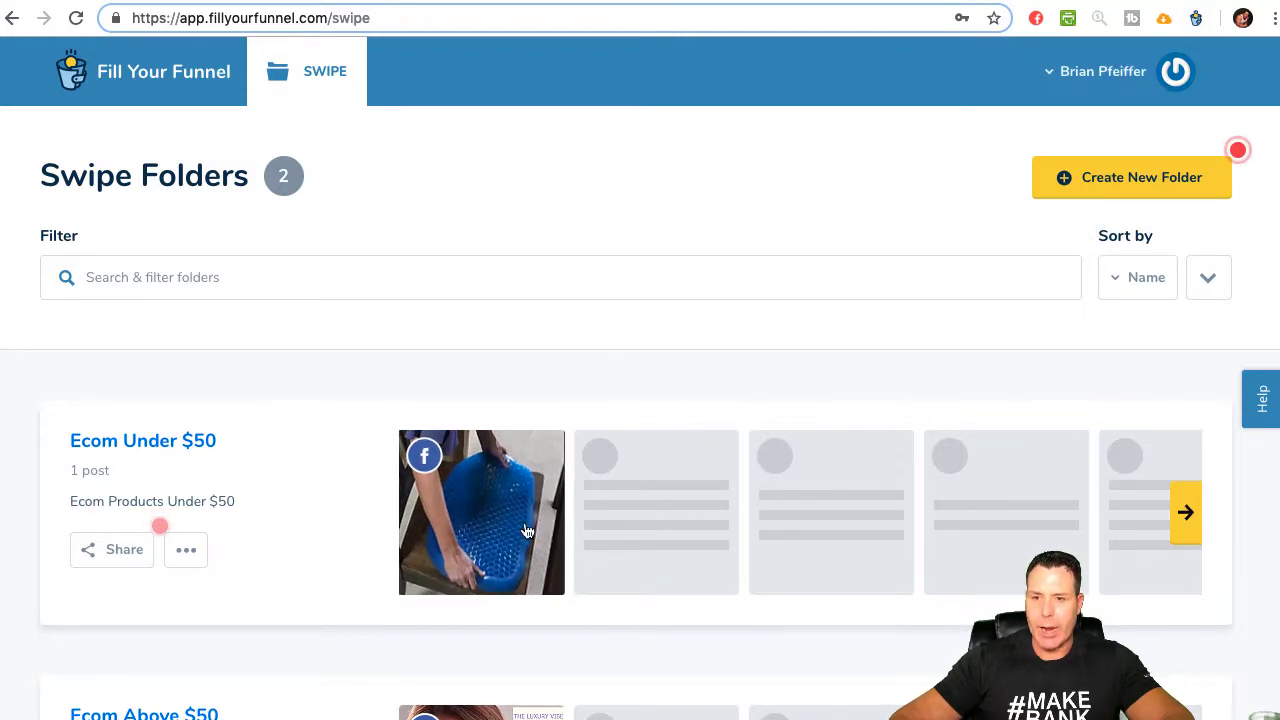
scroll(280, 396, down, 1)
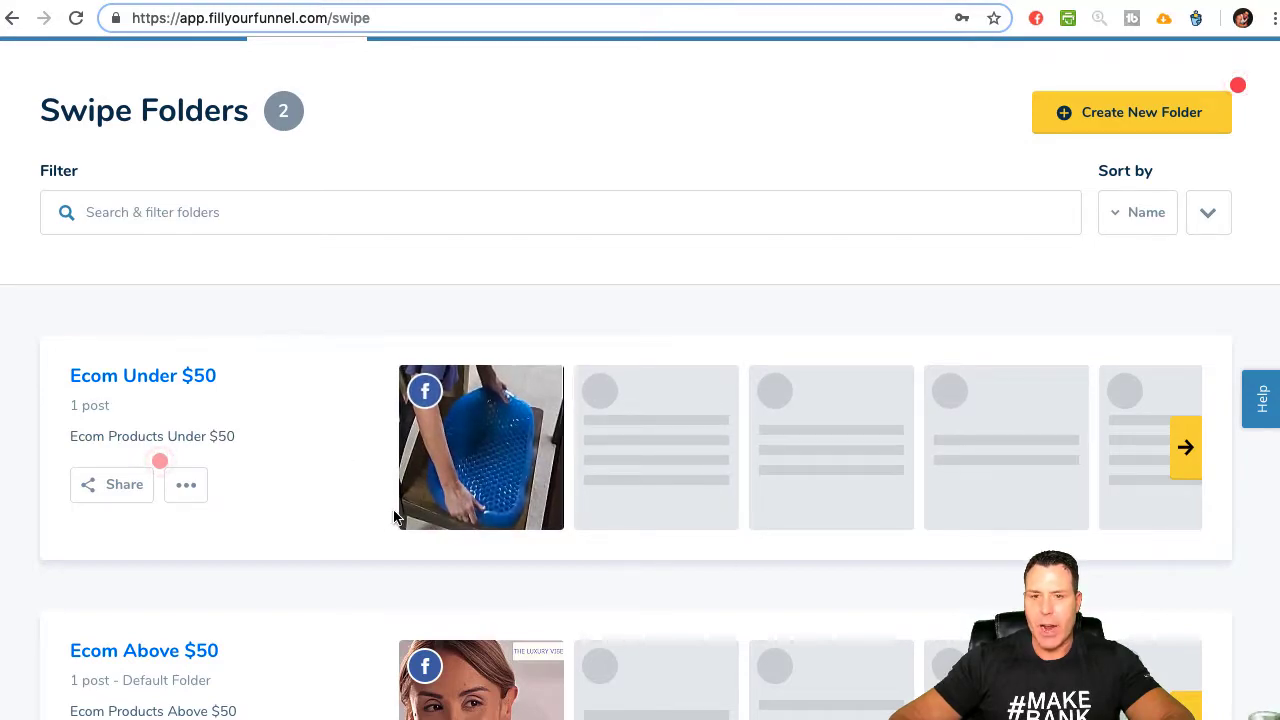
scroll(399, 517, down, 1)
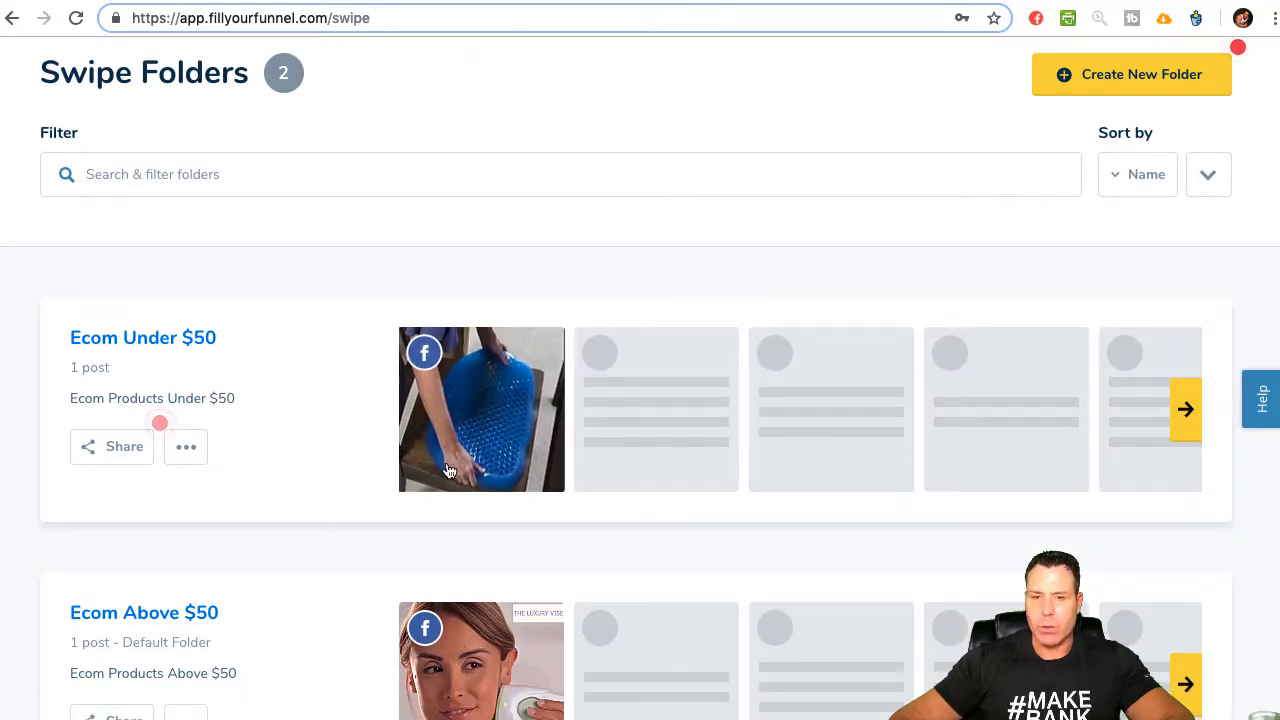
scroll(547, 451, down, 1)
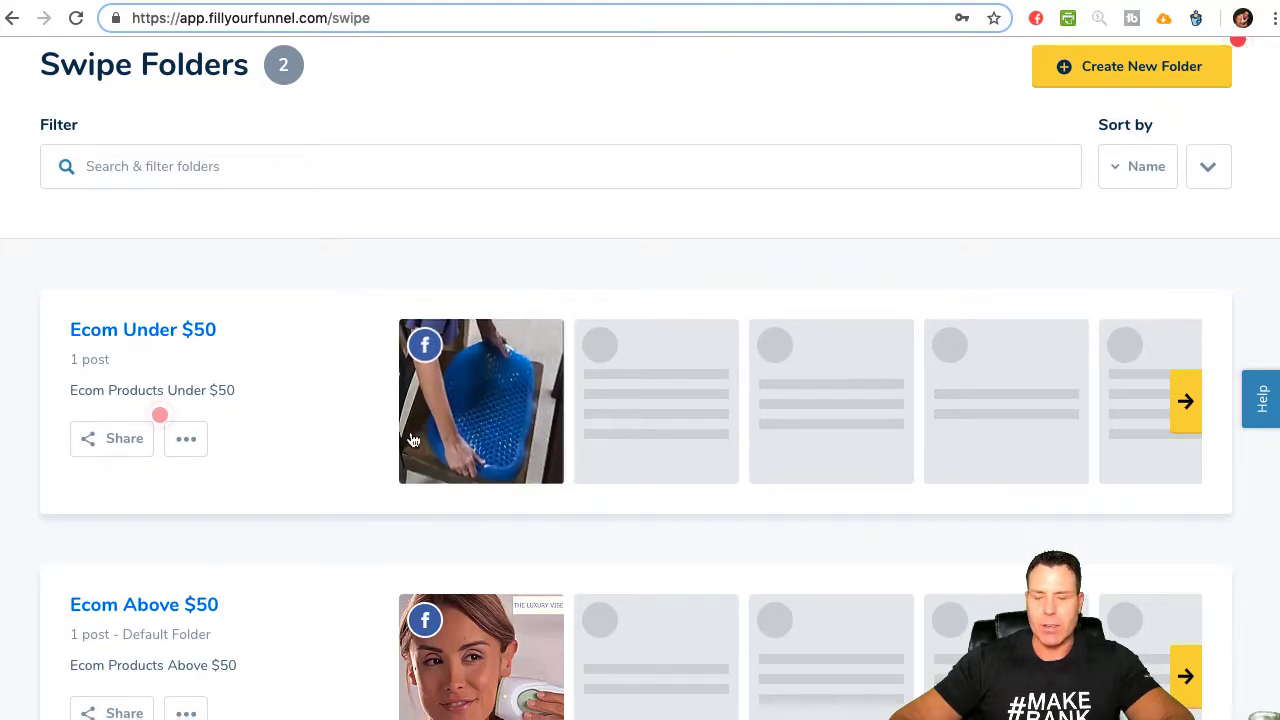
scroll(419, 443, down, 1)
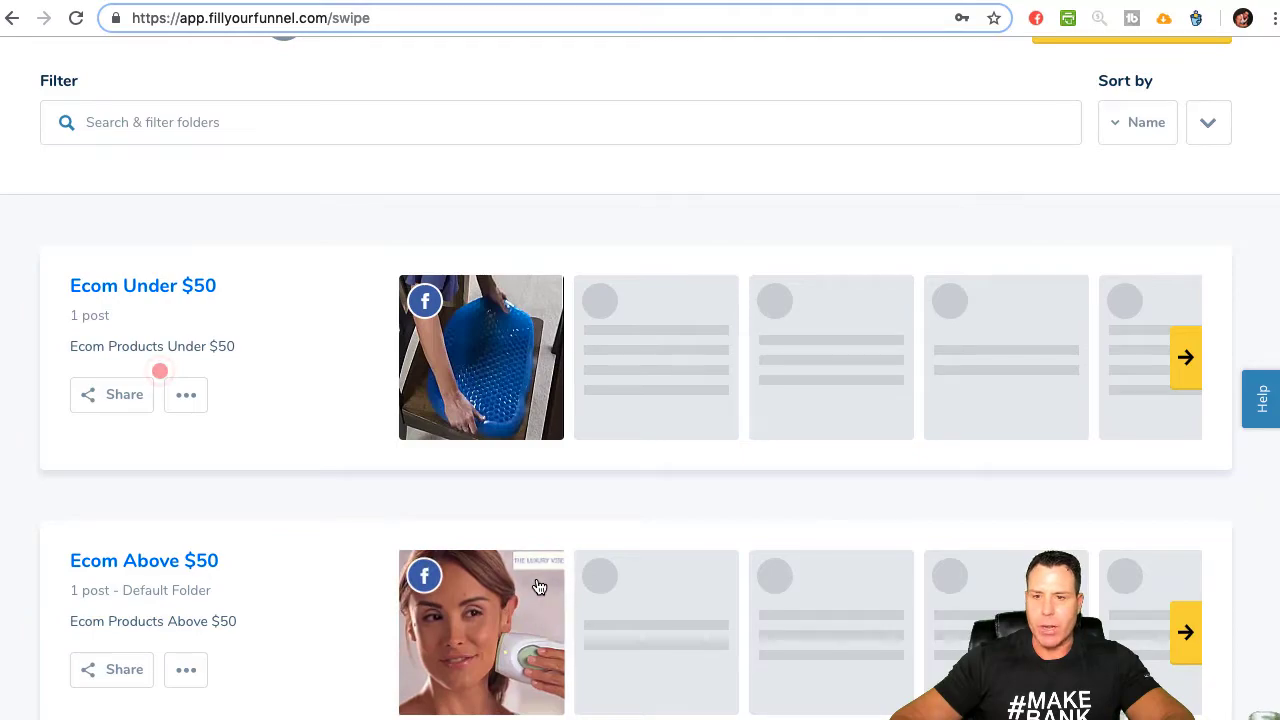
scroll(450, 480, up, 1)
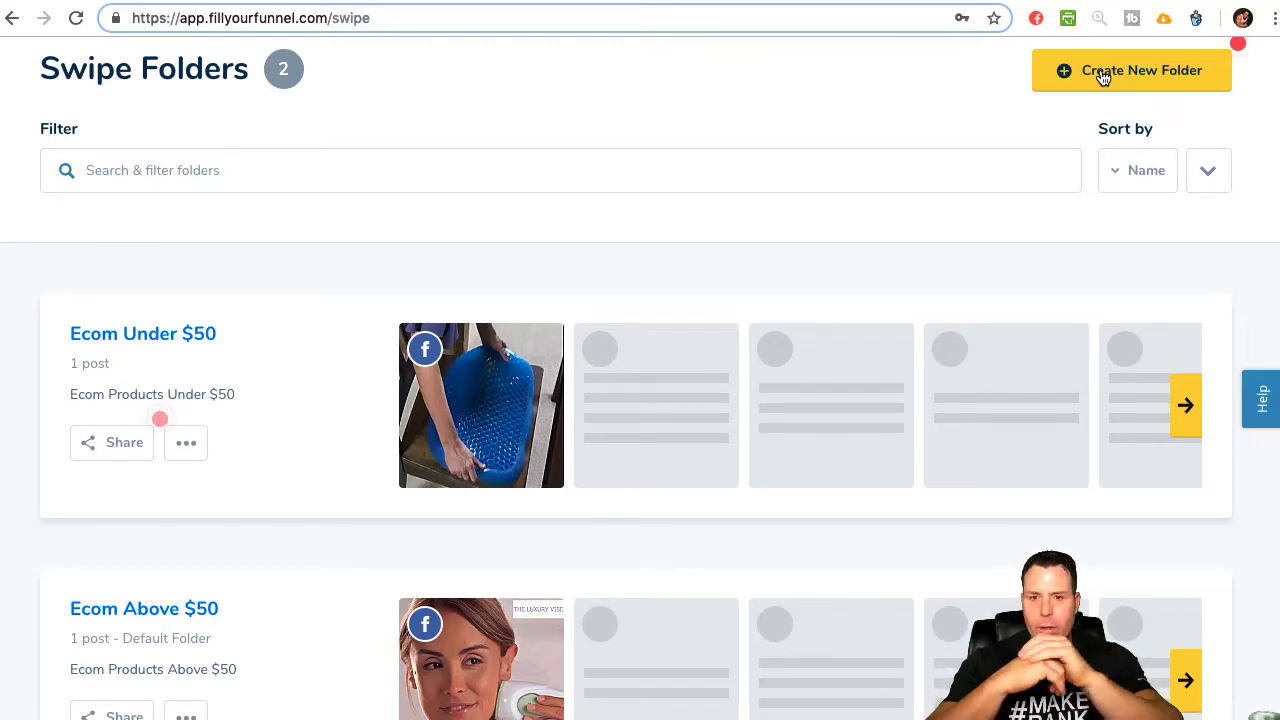
scroll(1086, 98, up, 1)
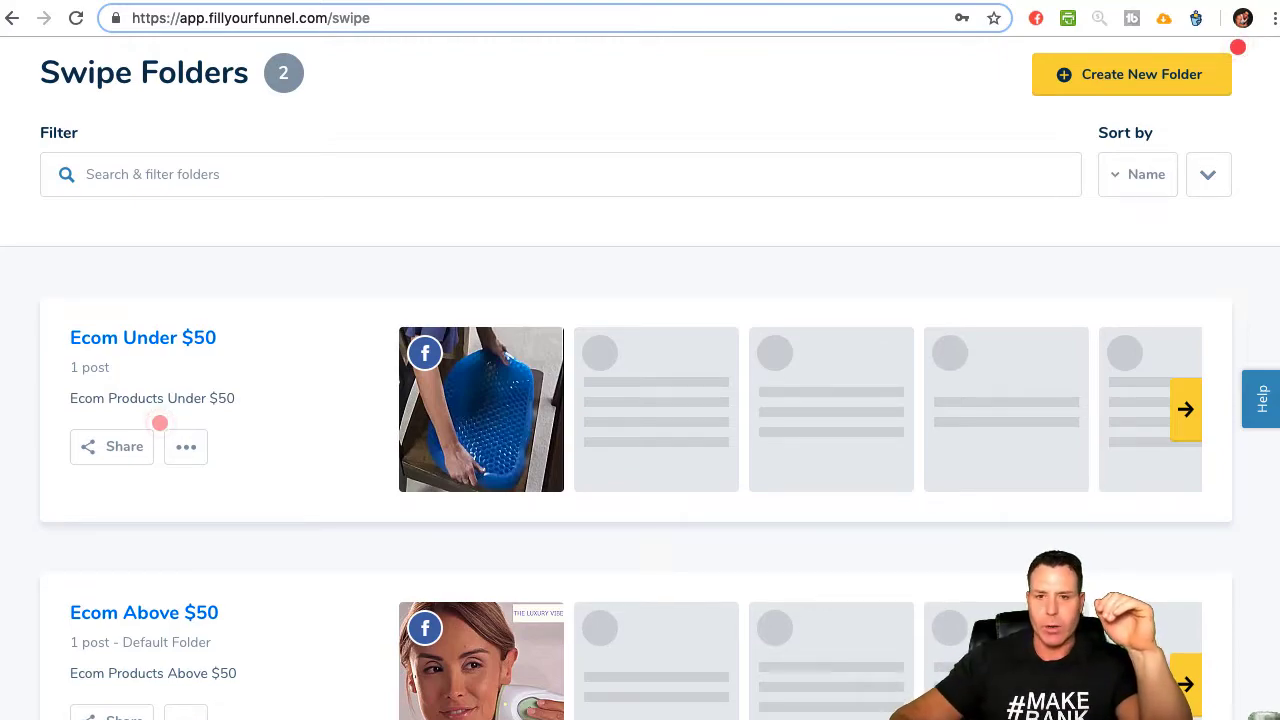
scroll(385, 450, up, 2)
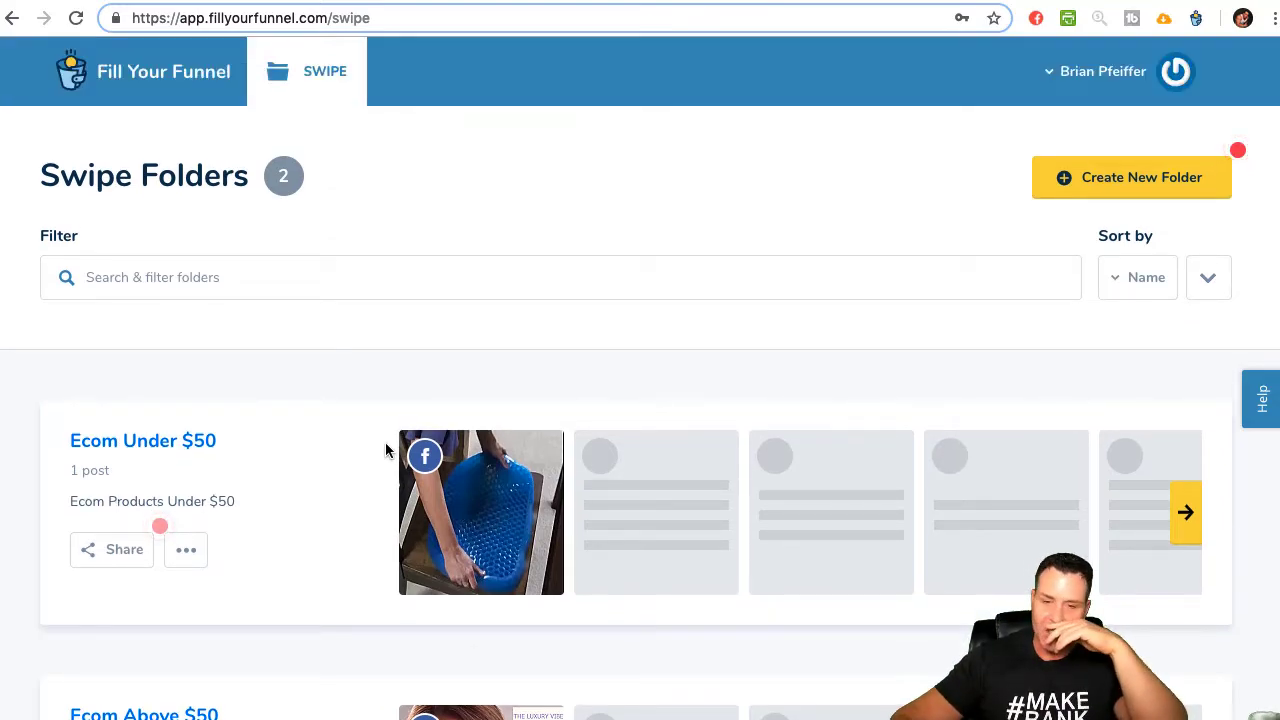
scroll(486, 651, down, 3)
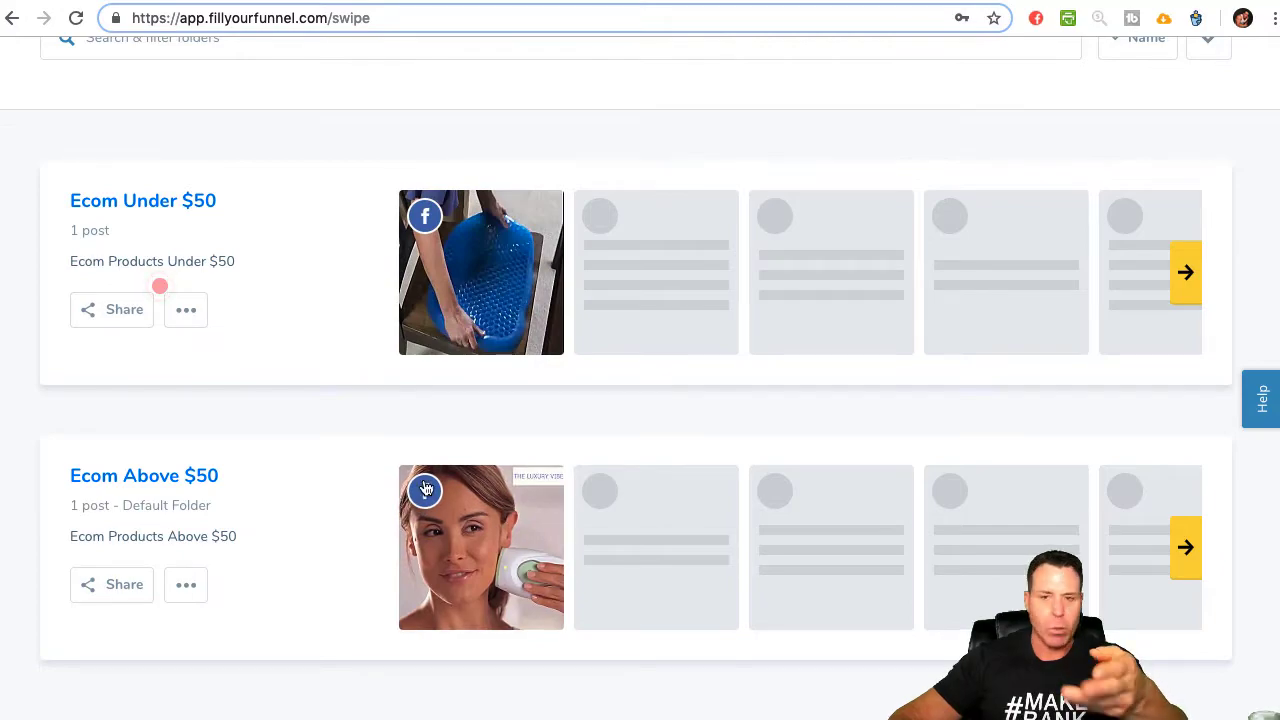